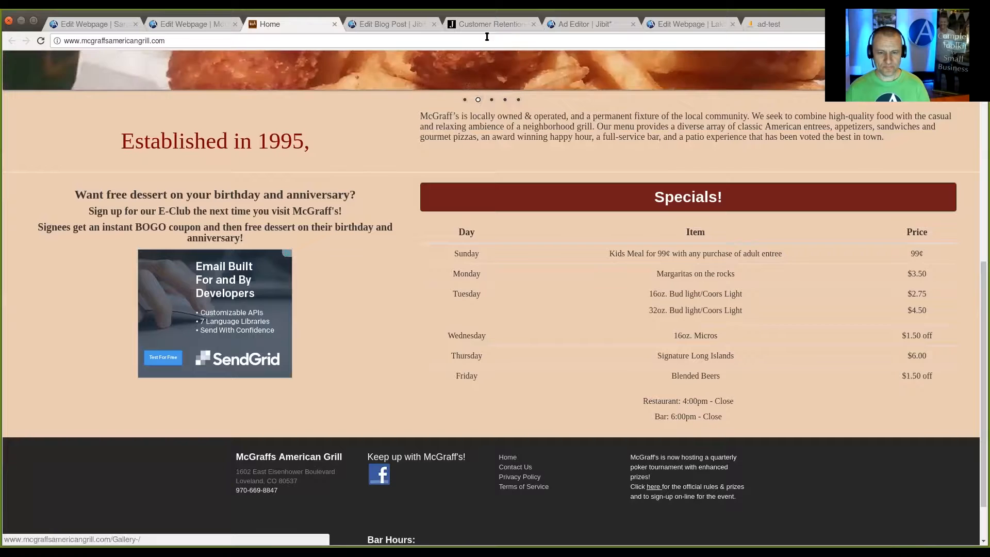
Step: Reload the Lakeland Business Leaders ad-test page and the Jibit customer retention article to examine how their ads rotate
left_click(485, 25)
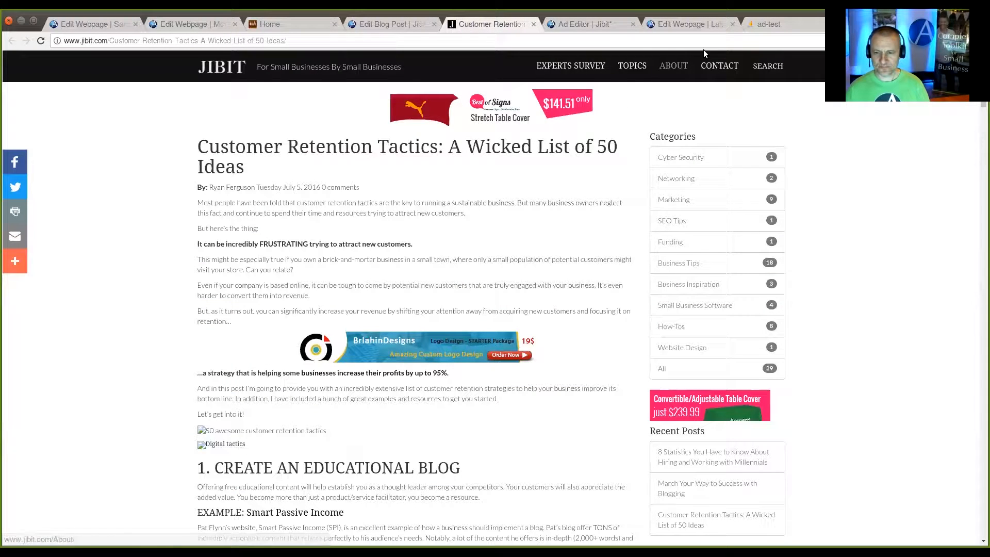
left_click(811, 28)
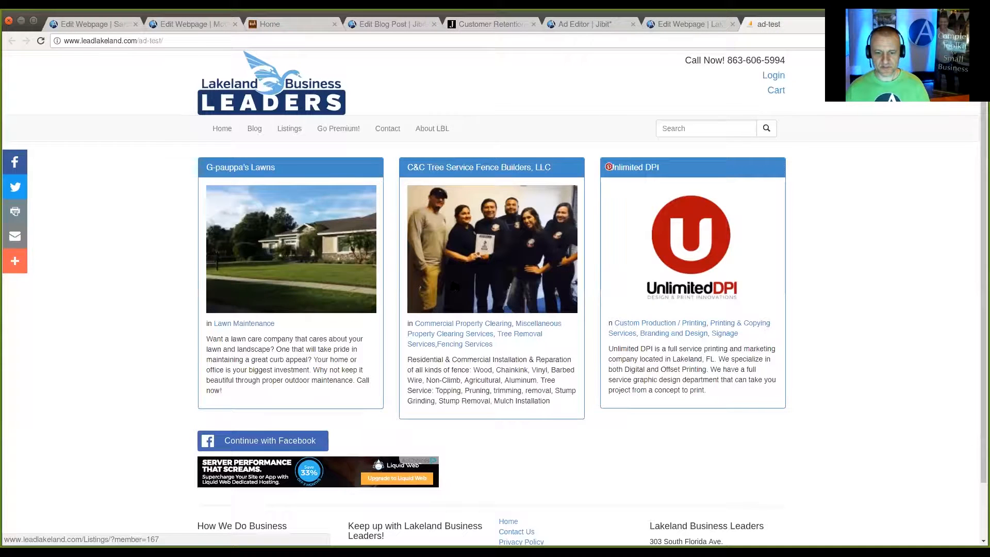
left_click(41, 41)
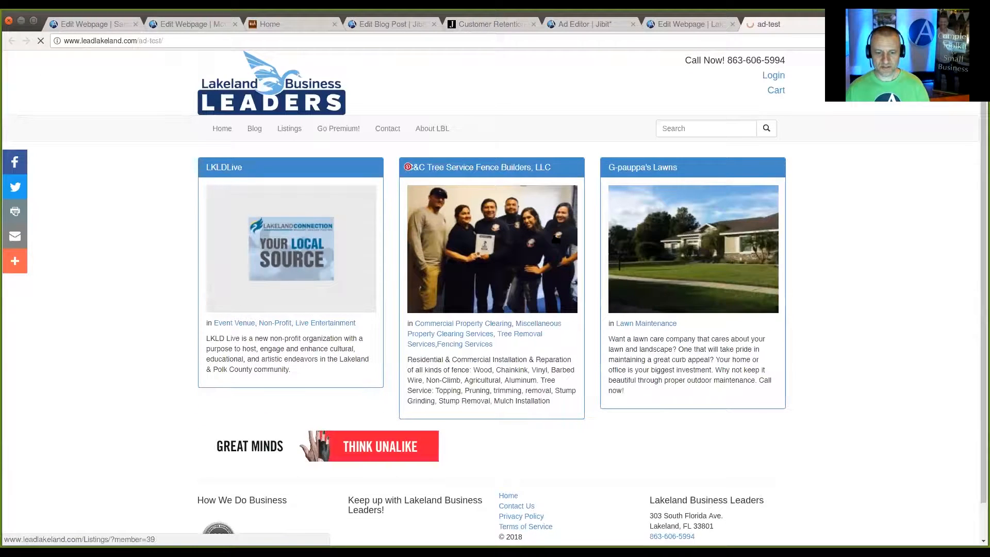
left_click(504, 25)
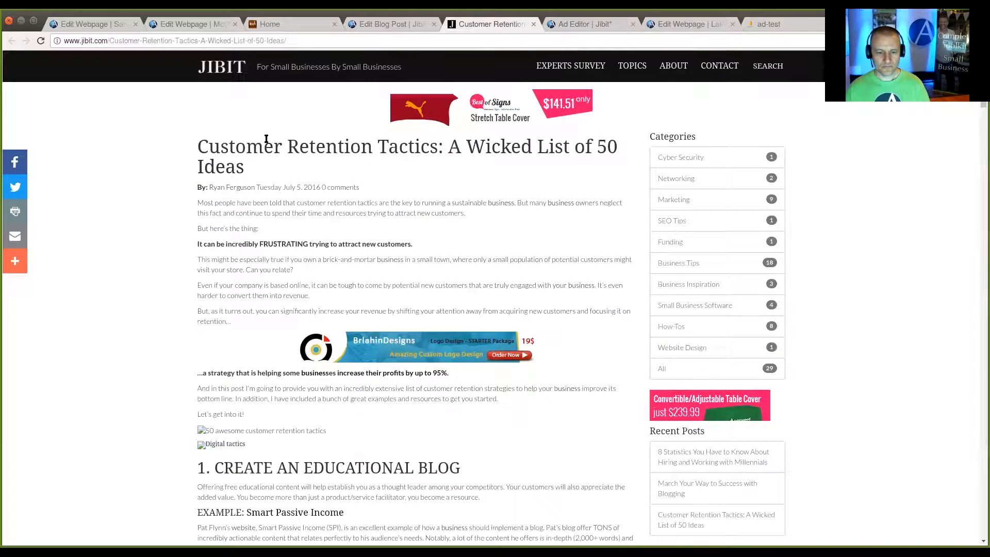
left_click(41, 41)
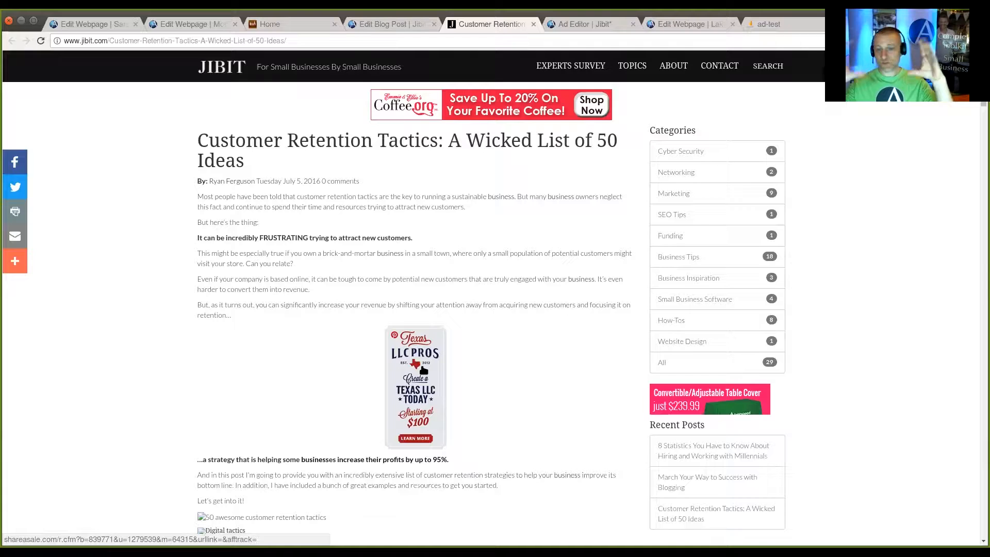
left_click(299, 24)
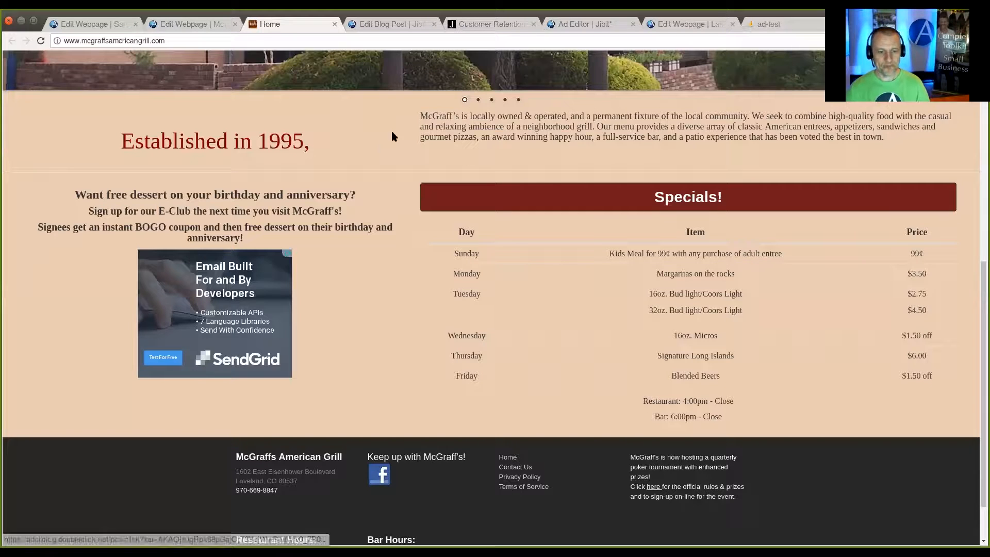
Step: Open the Ad Manager in the AllProWebTools demo console and add the Ad Server WebTool
left_click(96, 24)
left_click(23, 301)
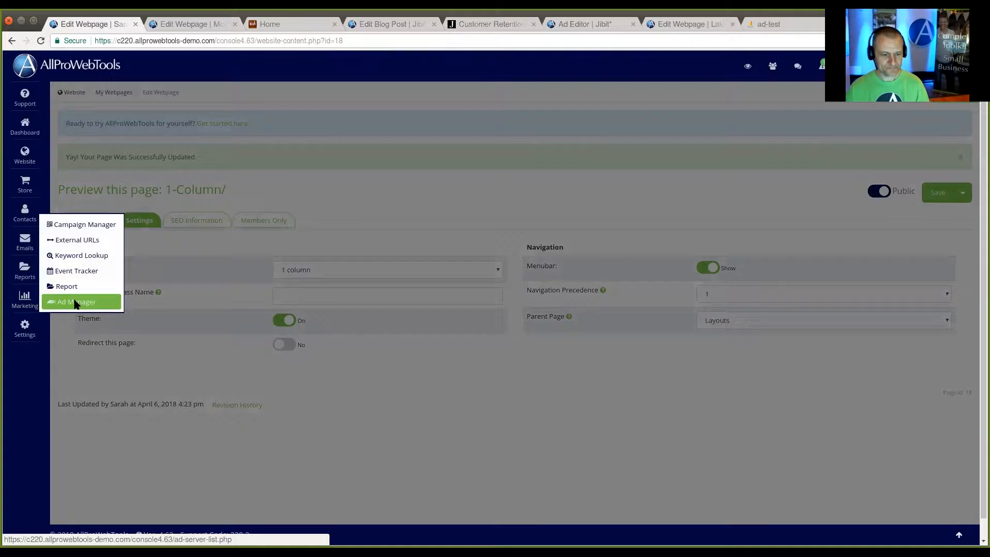
left_click(75, 302)
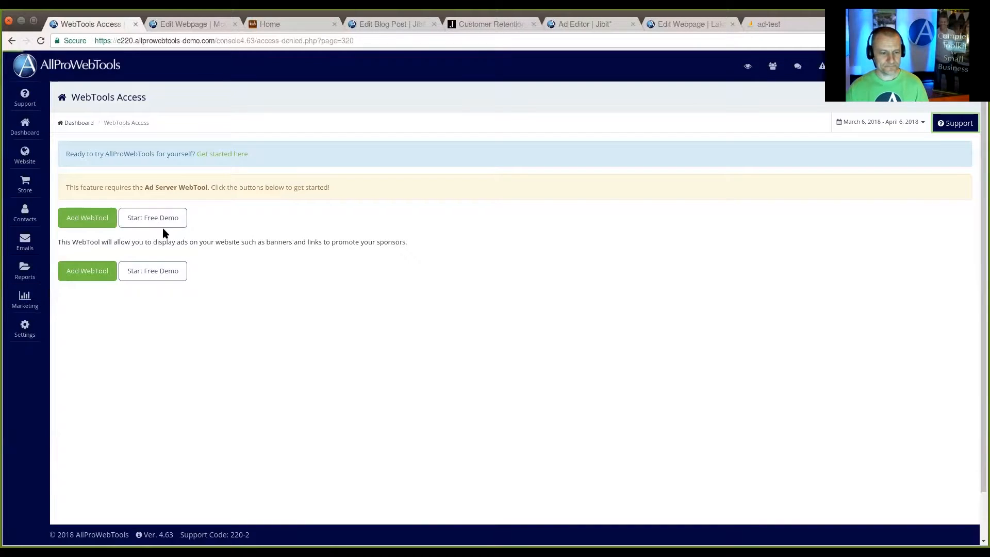
left_click(84, 217)
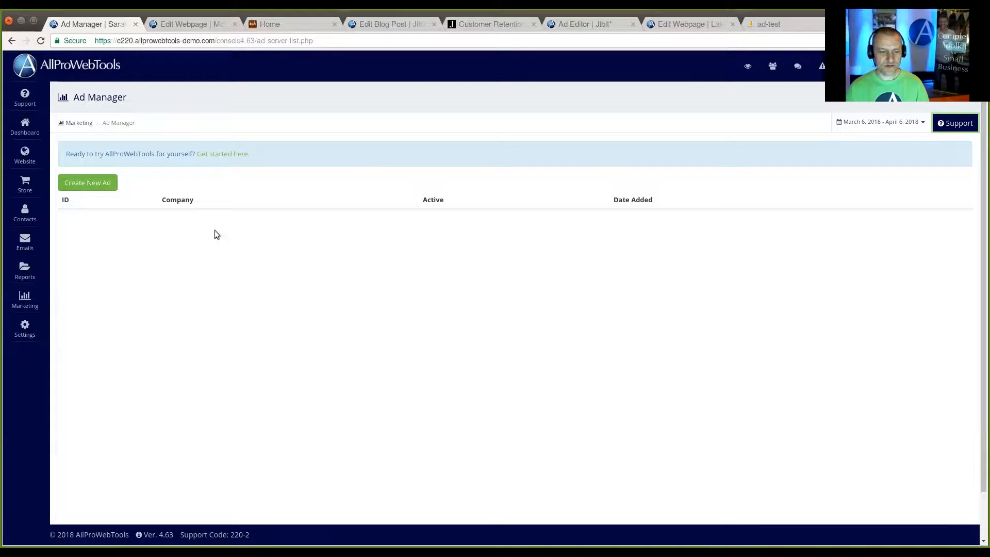
left_click(84, 183)
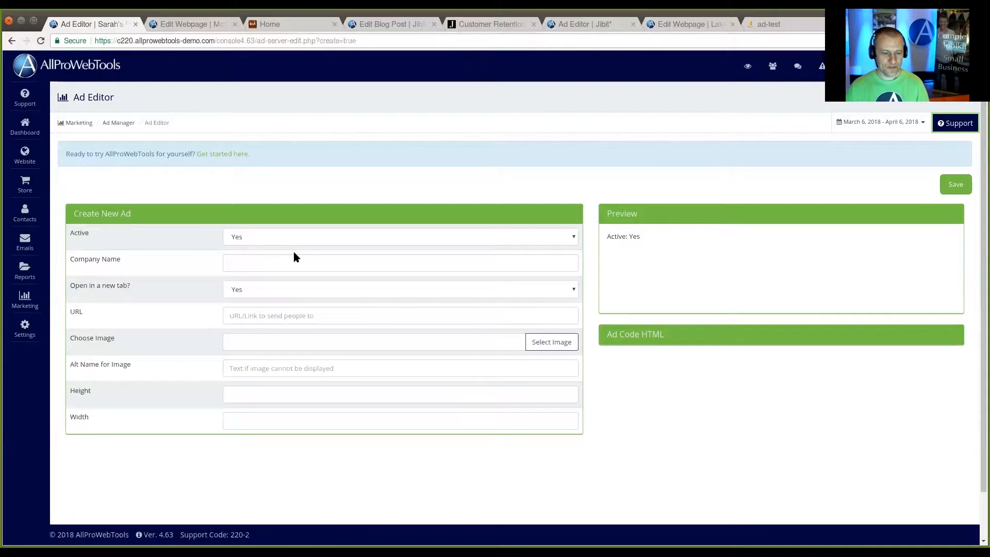
left_click(287, 261)
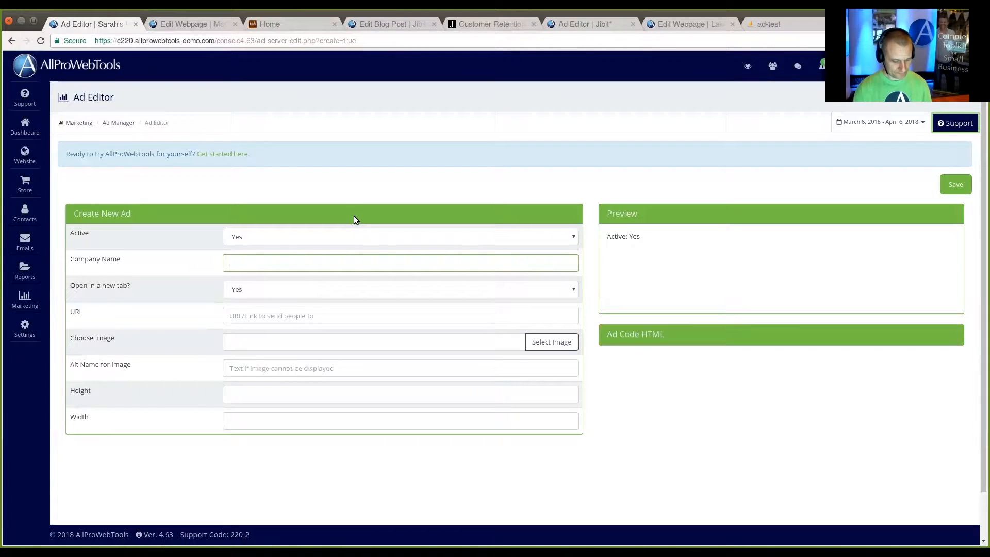
type("xyz company")
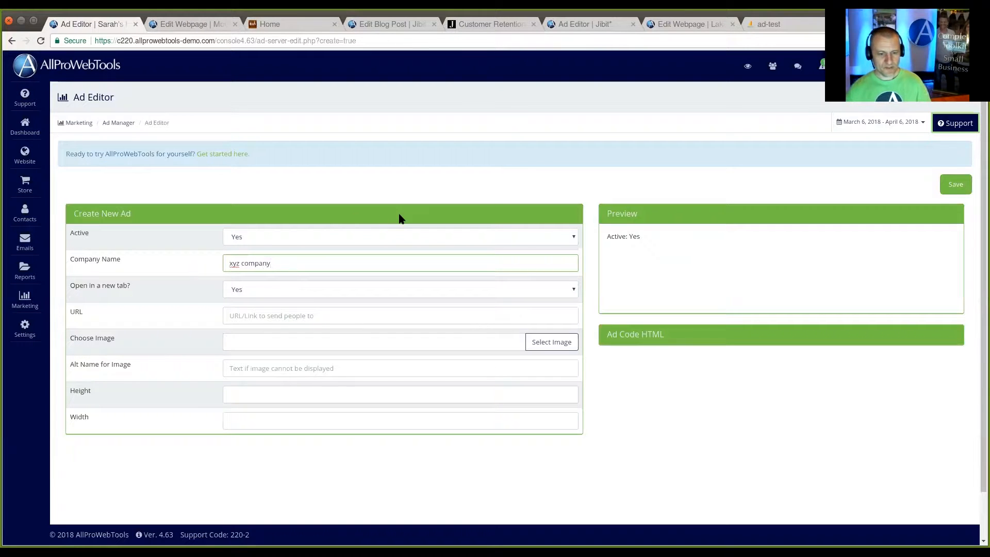
left_click(315, 289)
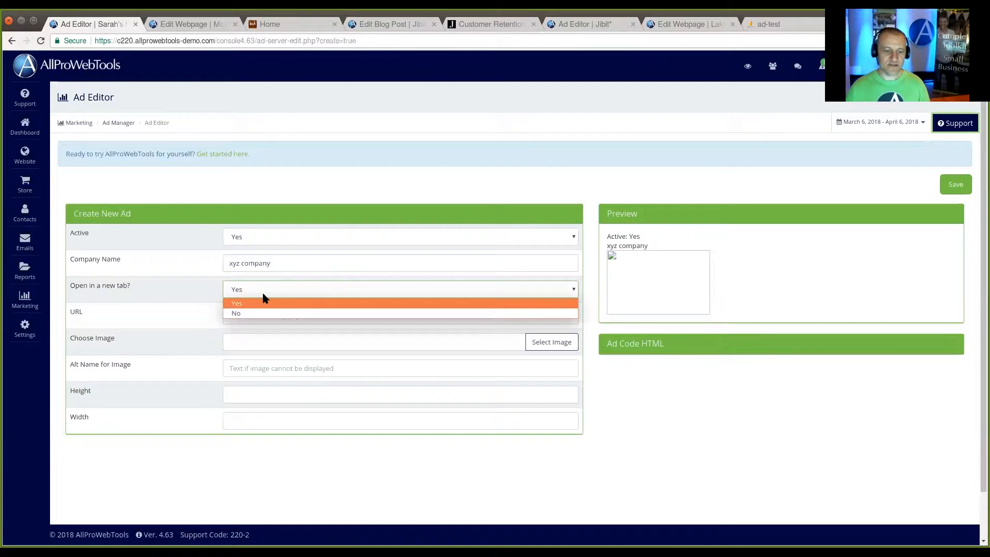
left_click(306, 191)
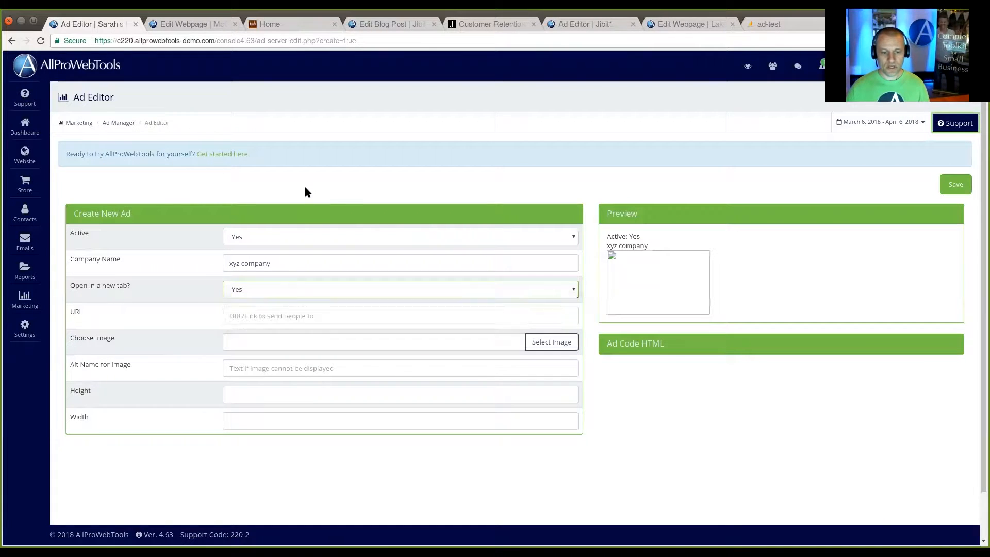
left_click(253, 316)
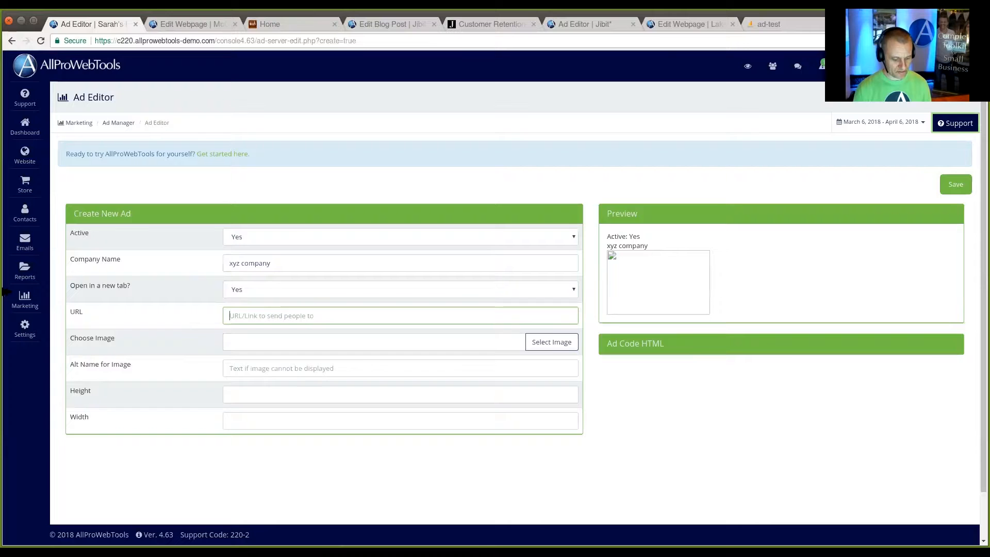
type("www.xyz.com")
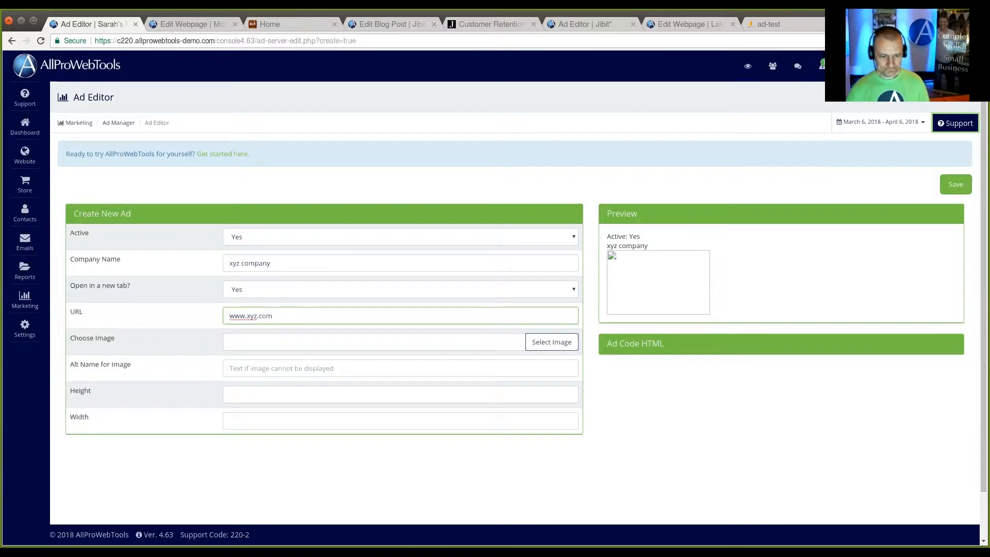
Step: Choose the thank-you image for the ad and set its alt name to "xyz company"
left_click(542, 345)
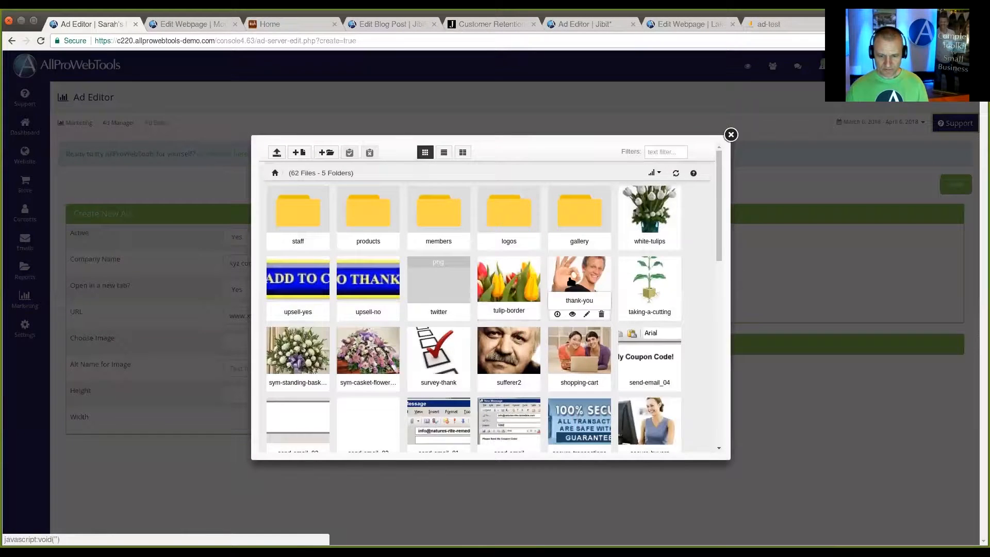
left_click(587, 279)
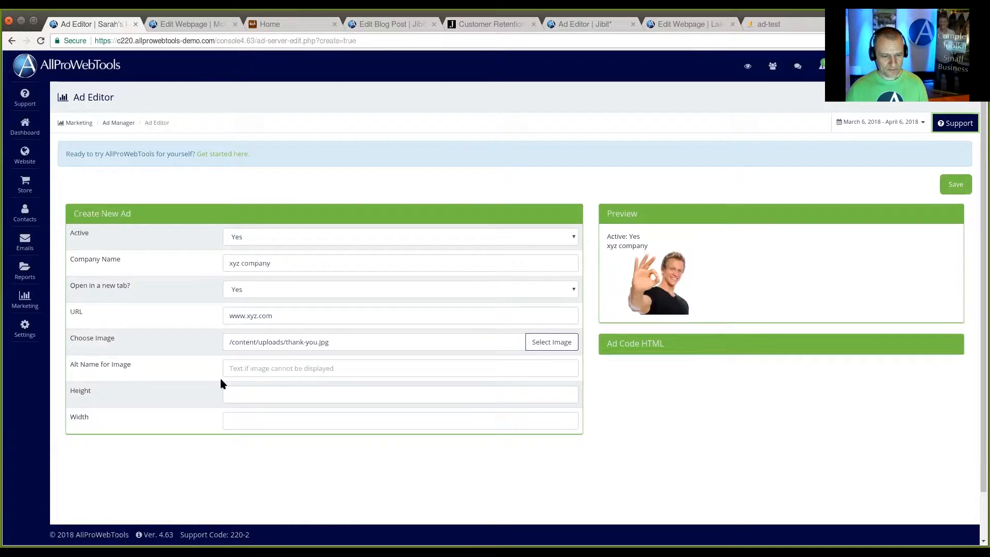
left_click(266, 367)
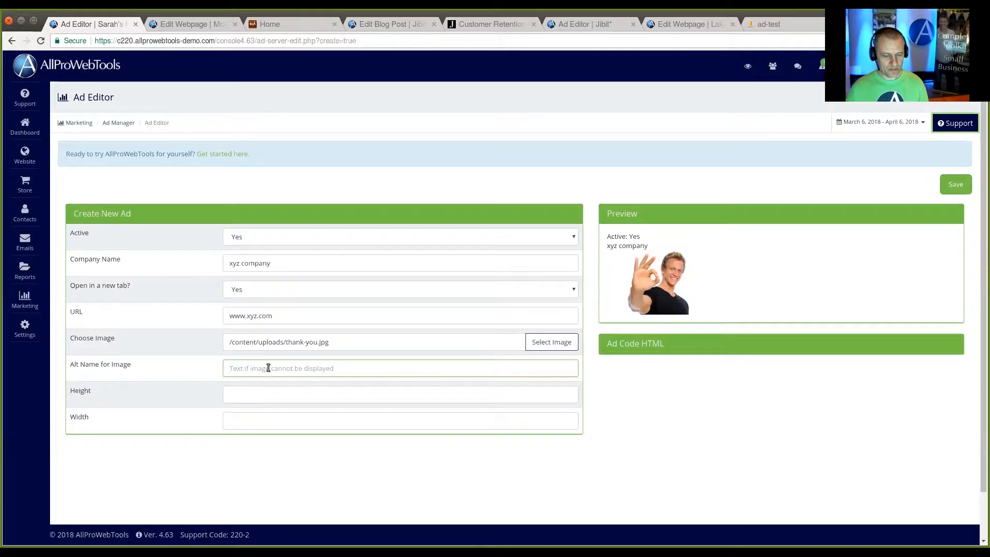
type("xyz company")
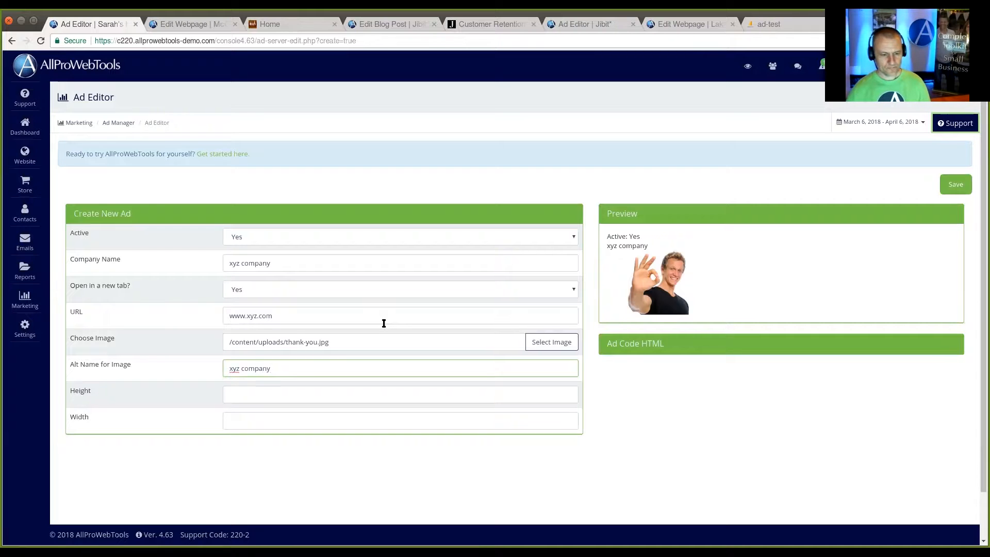
Step: Look up the pixel dimensions of the thank-you image in the image library
left_click(279, 392)
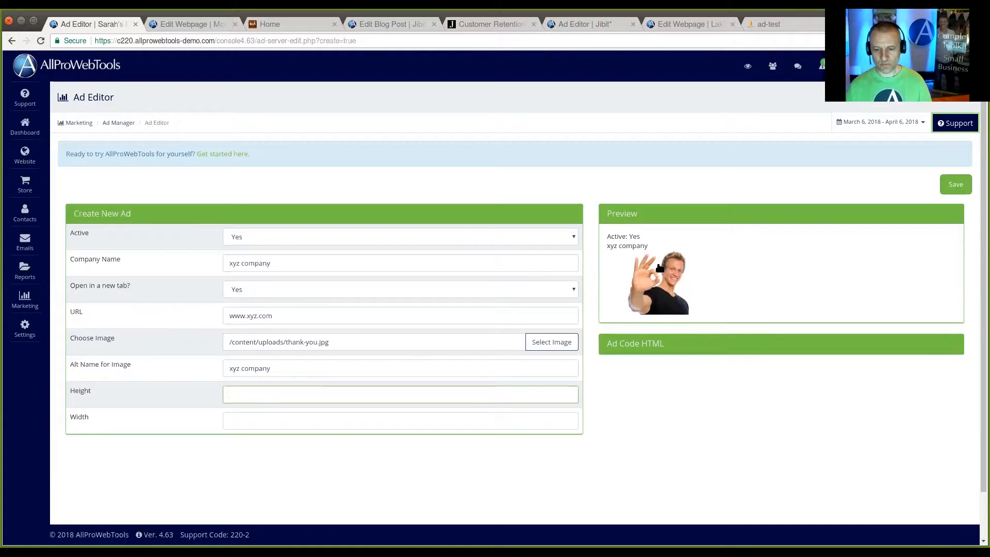
left_click(567, 341)
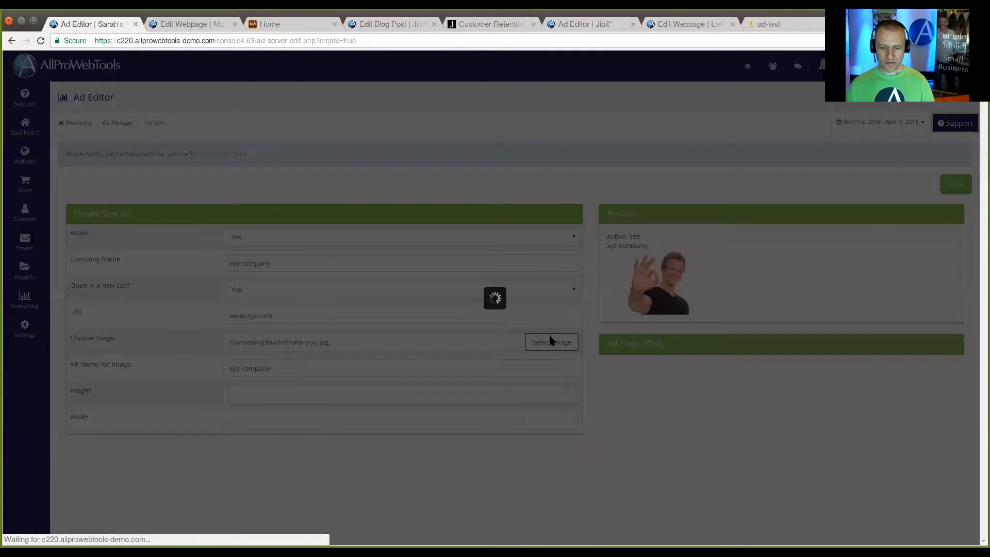
right_click(591, 280)
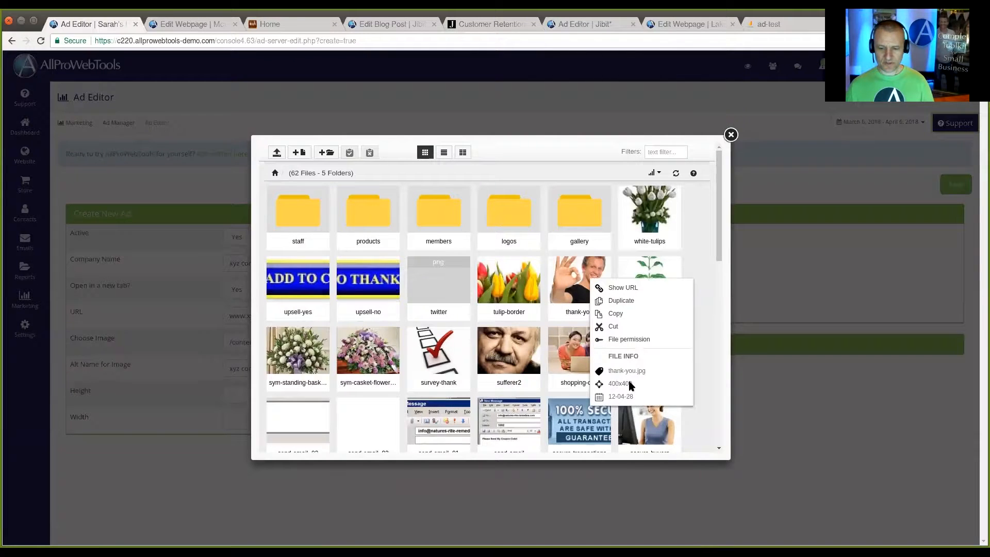
left_click(732, 135)
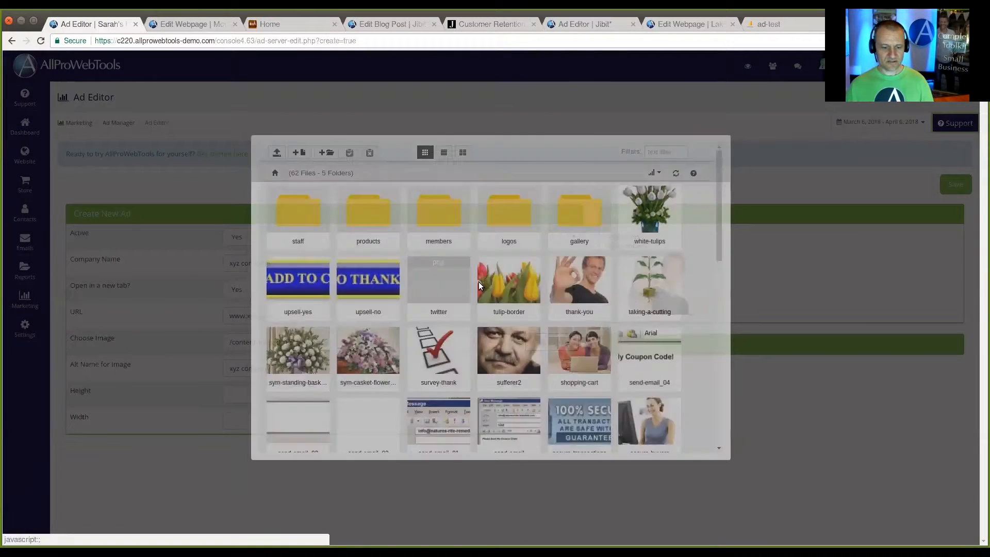
Step: Set the ad's height and width to 400 and save the ad
left_click(308, 394)
type("400")
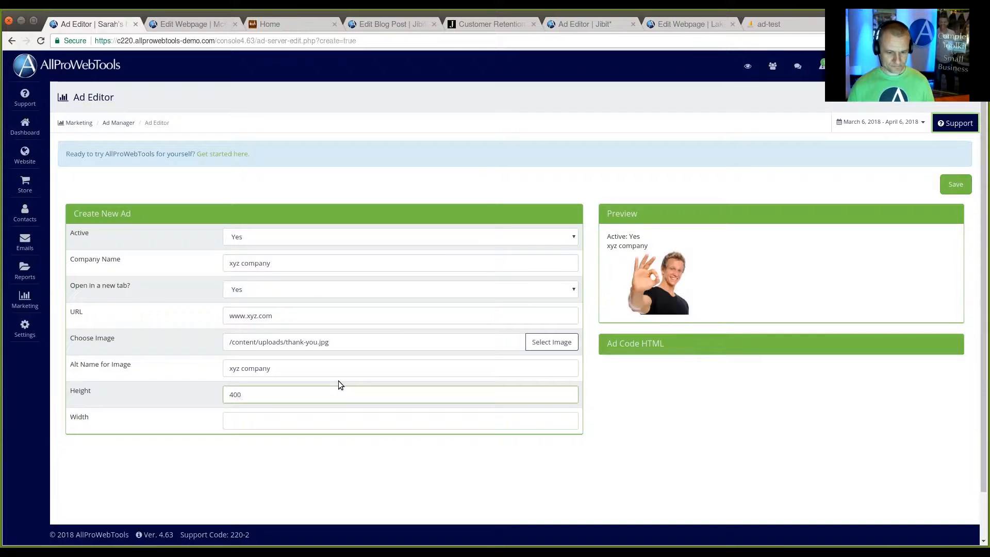
key("Tab")
type("400")
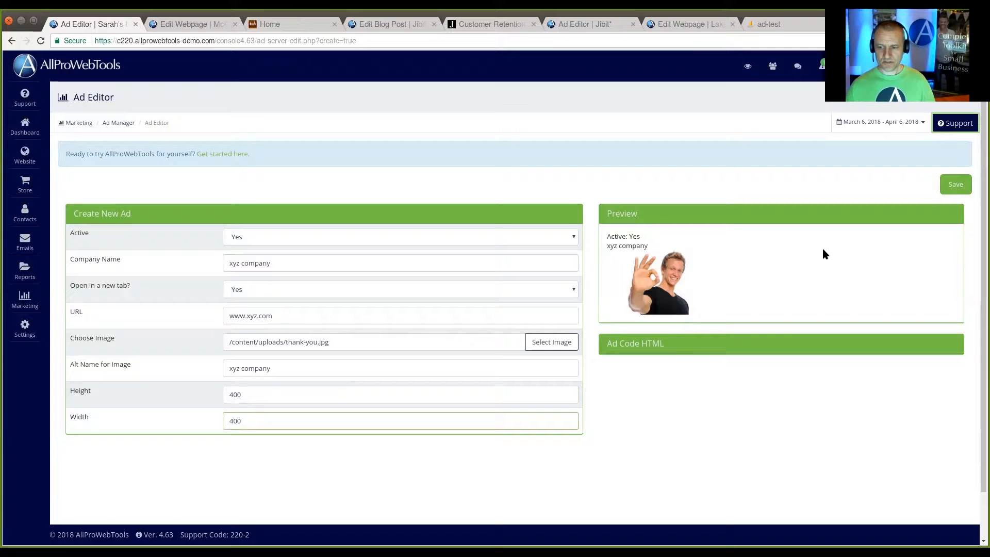
left_click(951, 187)
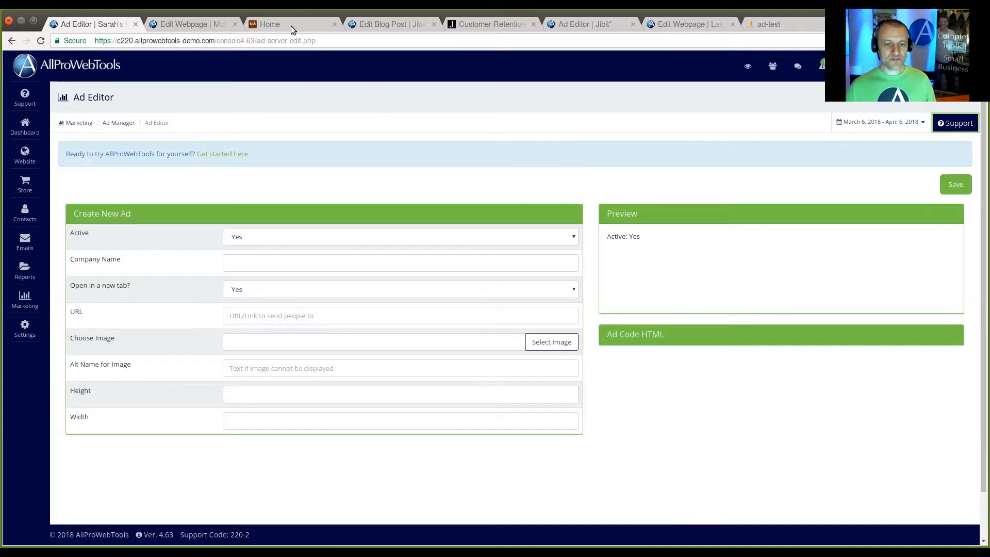
Step: Review the Jibit article and its blog post editor, and examine the ad code HTML of The Copp Law Firm ad
left_click(511, 26)
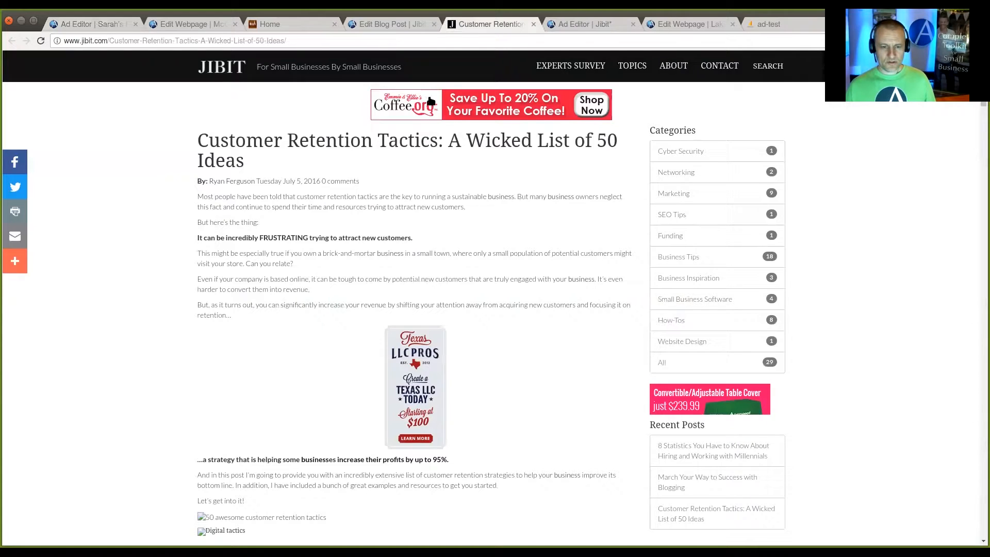
left_click(394, 25)
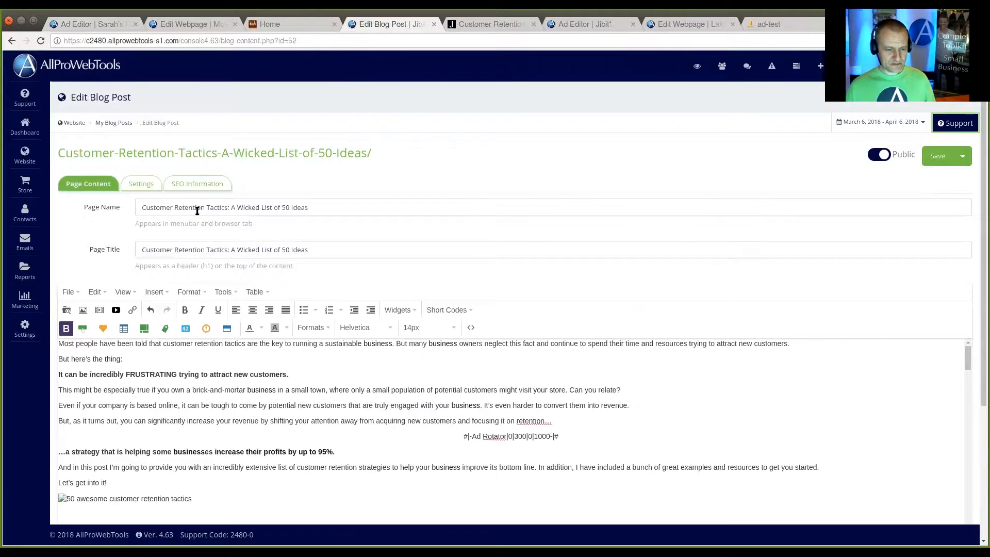
left_click(585, 24)
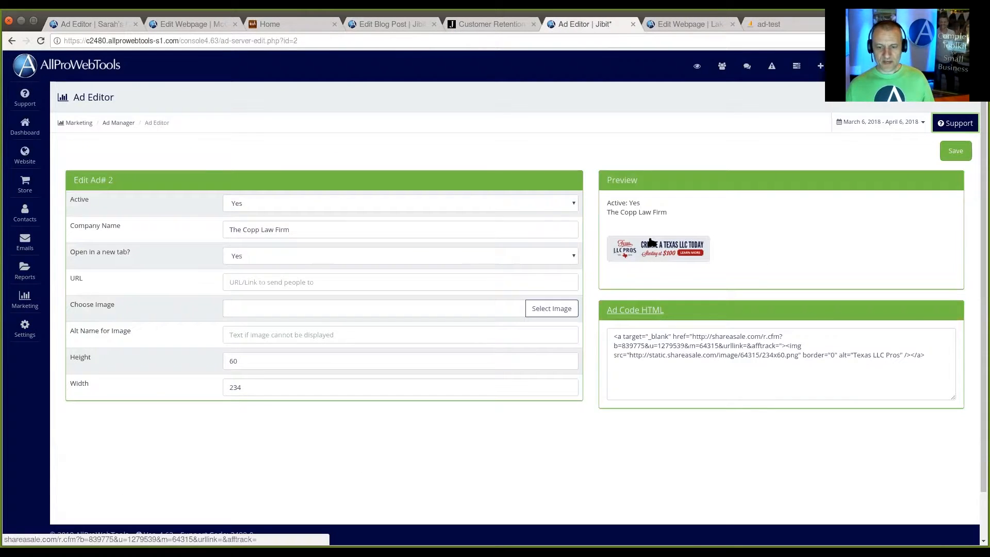
left_click(661, 345)
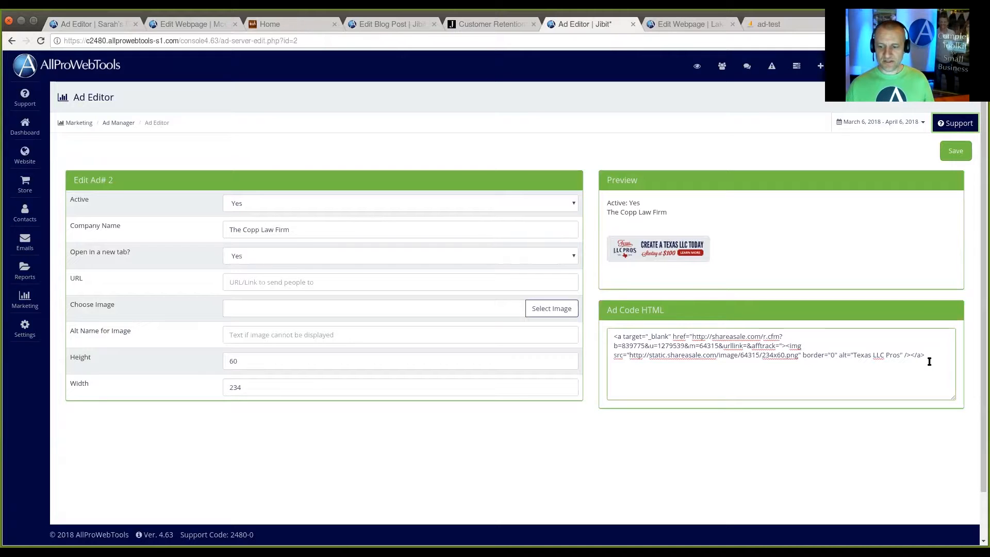
left_click_drag(926, 355, 611, 335)
left_click(658, 370)
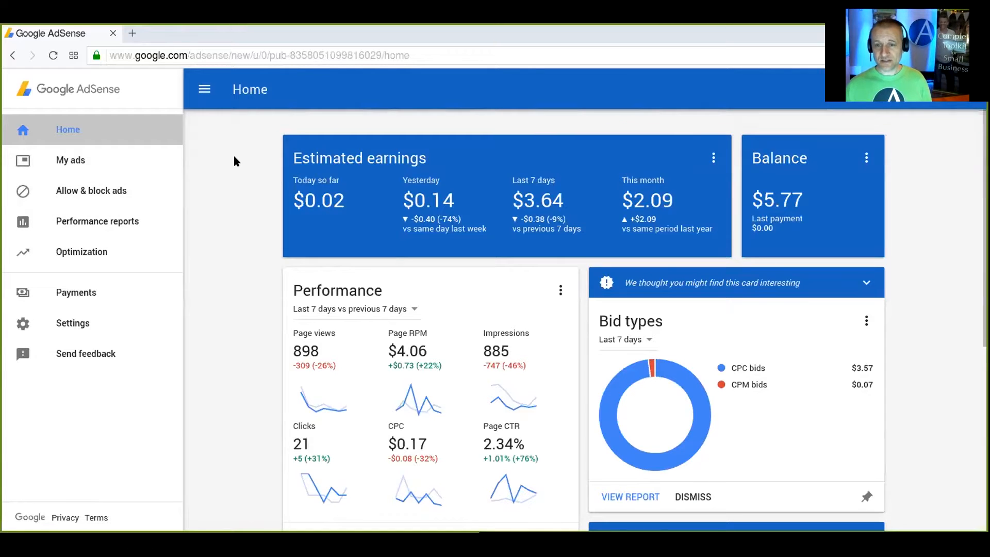
Step: In Google AdSense, display the ad code for the "square" ad unit and read through to its end
left_click(60, 160)
left_click(80, 251)
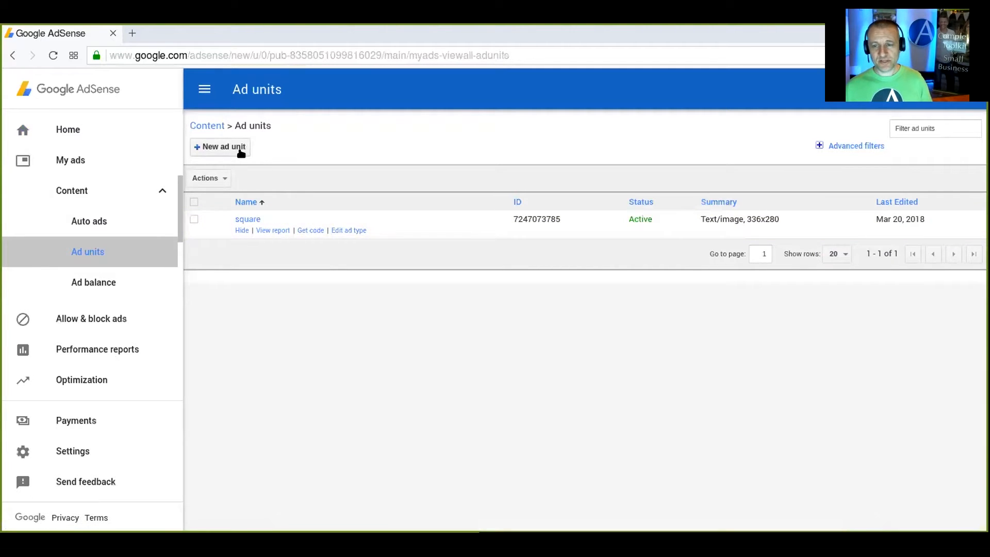
left_click(305, 232)
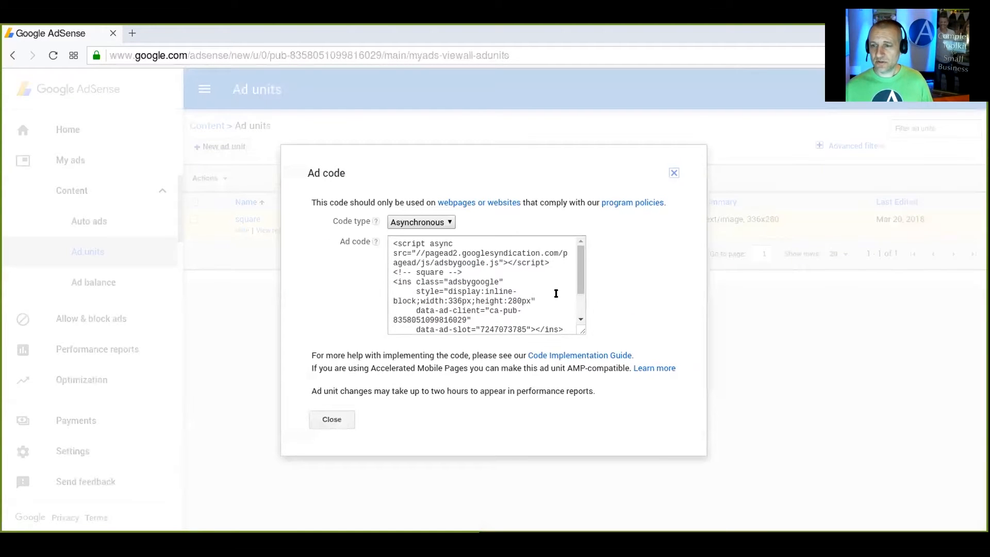
scroll(581, 281, "down", 2)
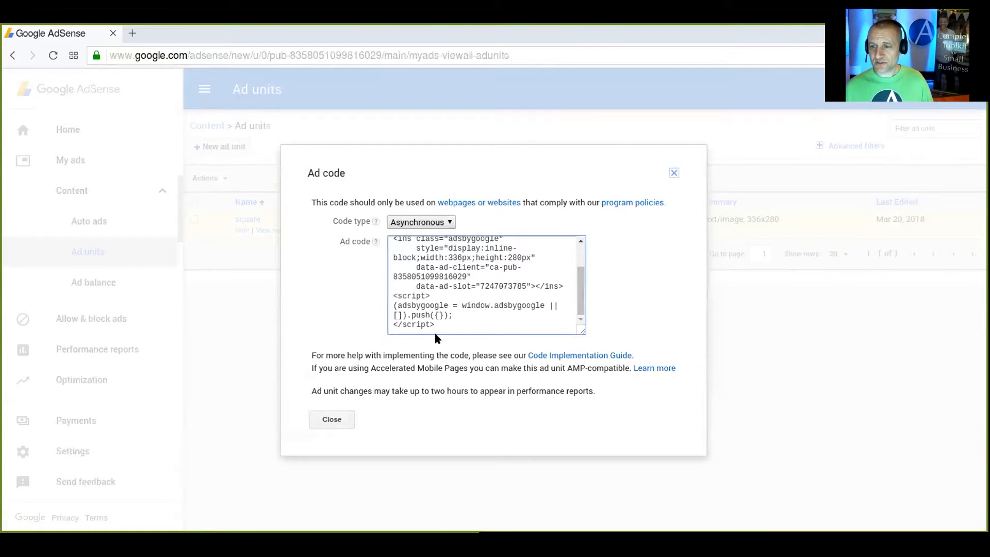
Step: Copy the entire AdSense ad code of the "square" ad unit
left_click_drag(436, 321, 394, 223)
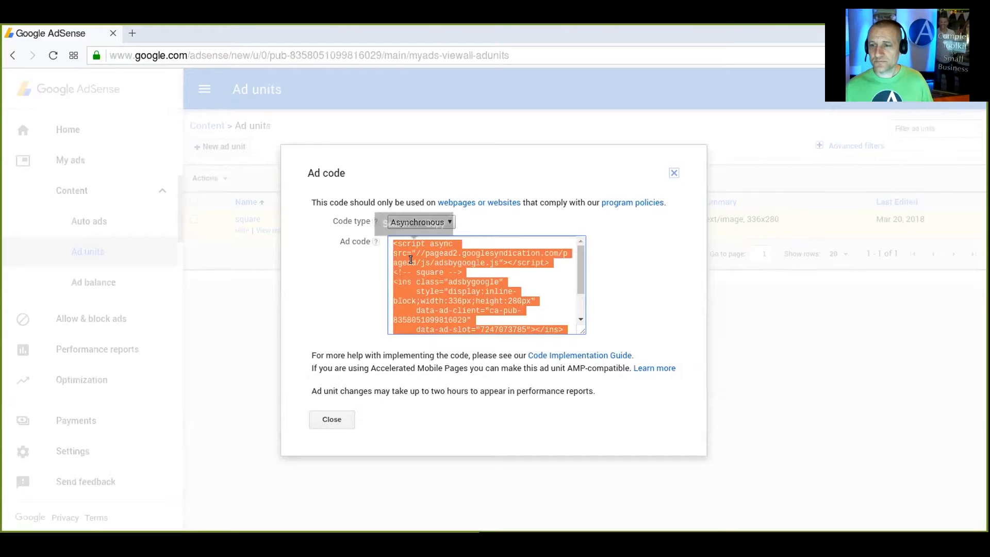
right_click(417, 264)
left_click(452, 309)
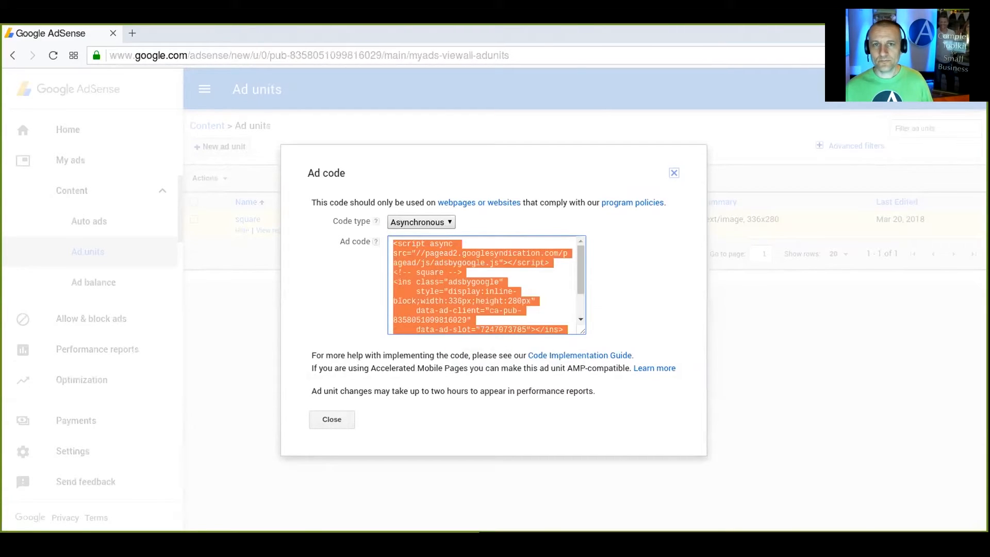
Step: Switch to AllProWebTools, paste the copied AdSense code into the Ad Code HTML of a new ad in Ad Manager, and save it
key("alt+Tab")
left_click(25, 299)
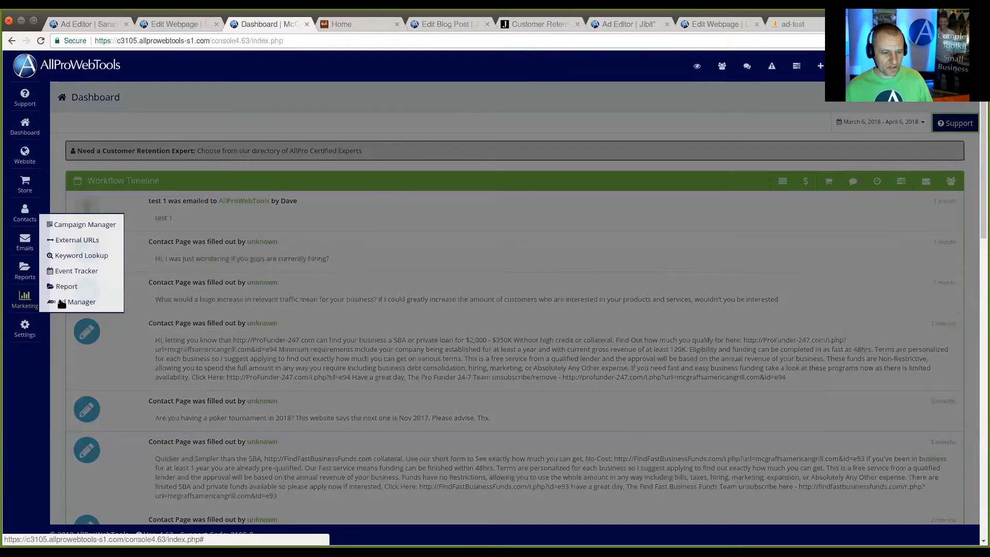
left_click(64, 303)
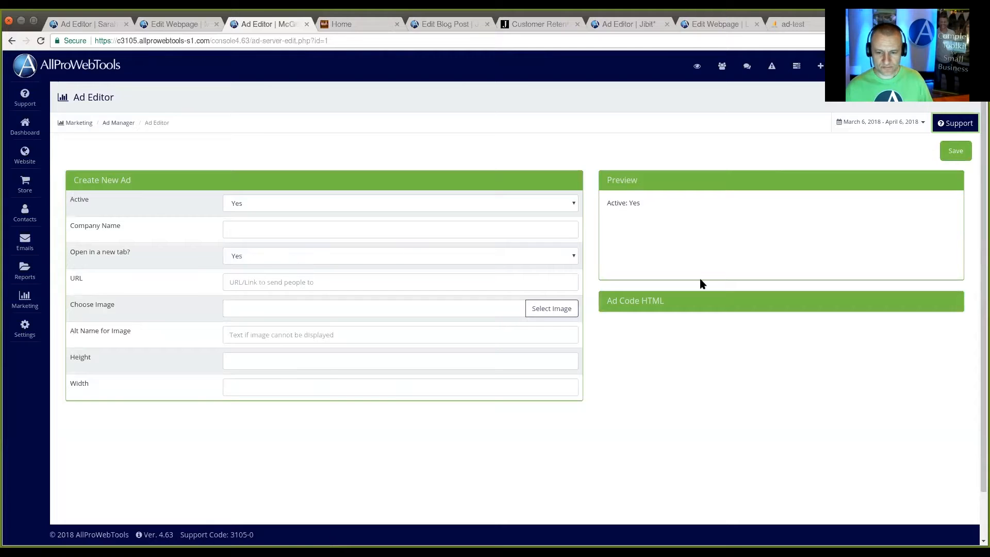
left_click(614, 304)
left_click(720, 355)
key("ctrl+v")
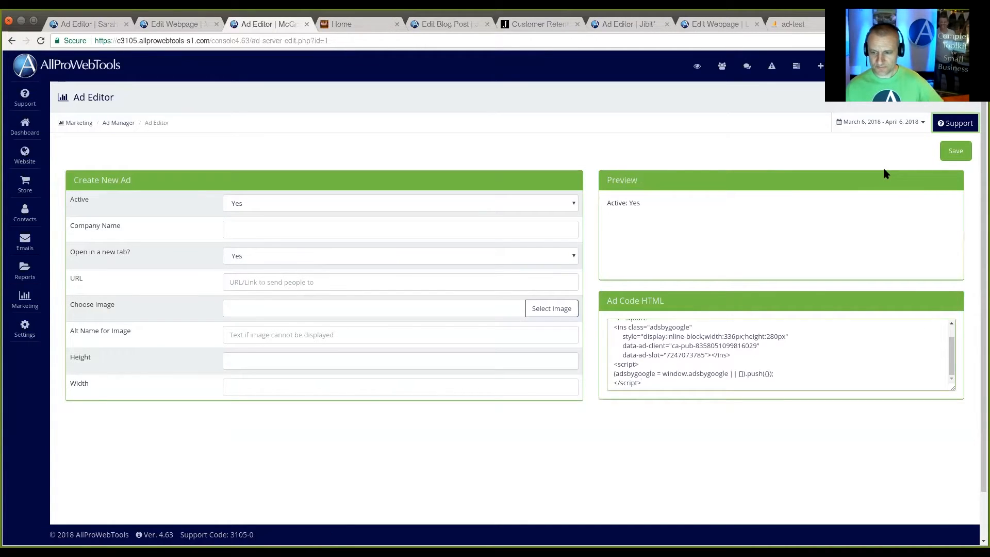
left_click(953, 151)
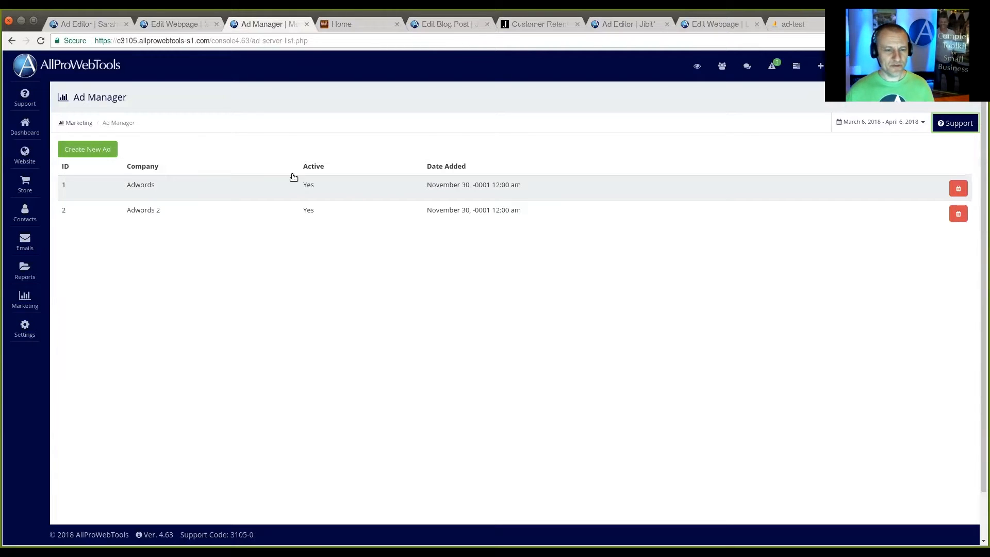
Step: In the Home webpage editor, insert an Ad Rotator widget on the empty line below the E-Club text
left_click(188, 28)
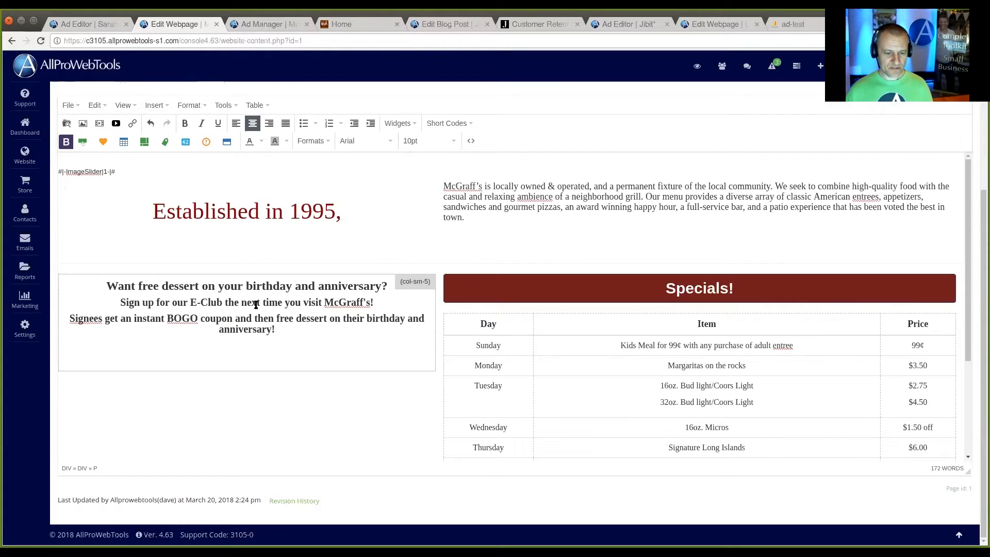
left_click(246, 346)
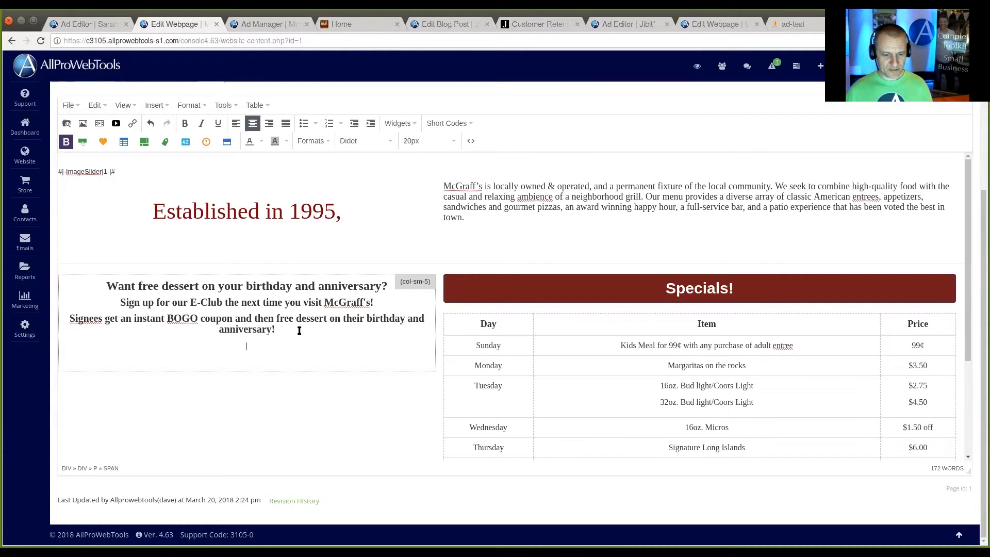
left_click(406, 125)
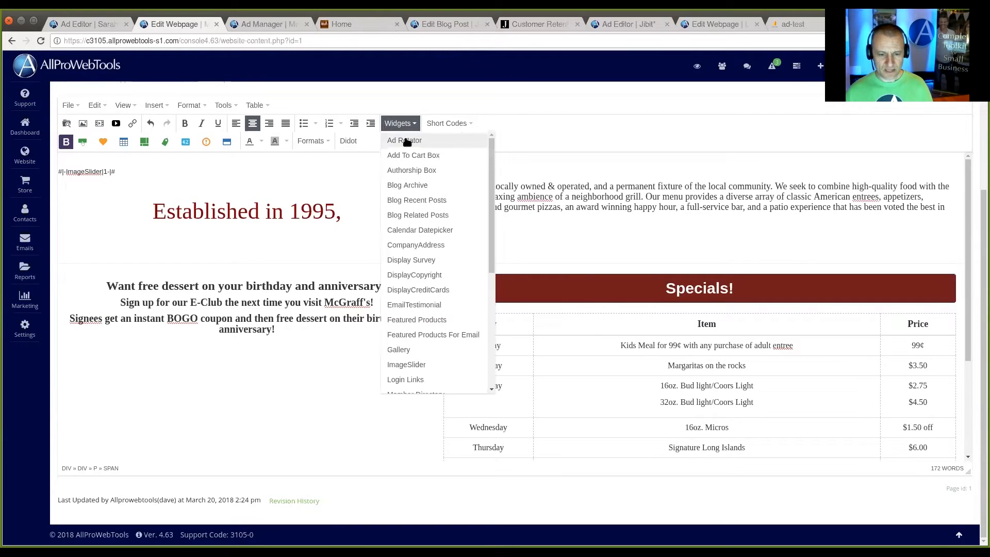
left_click(407, 141)
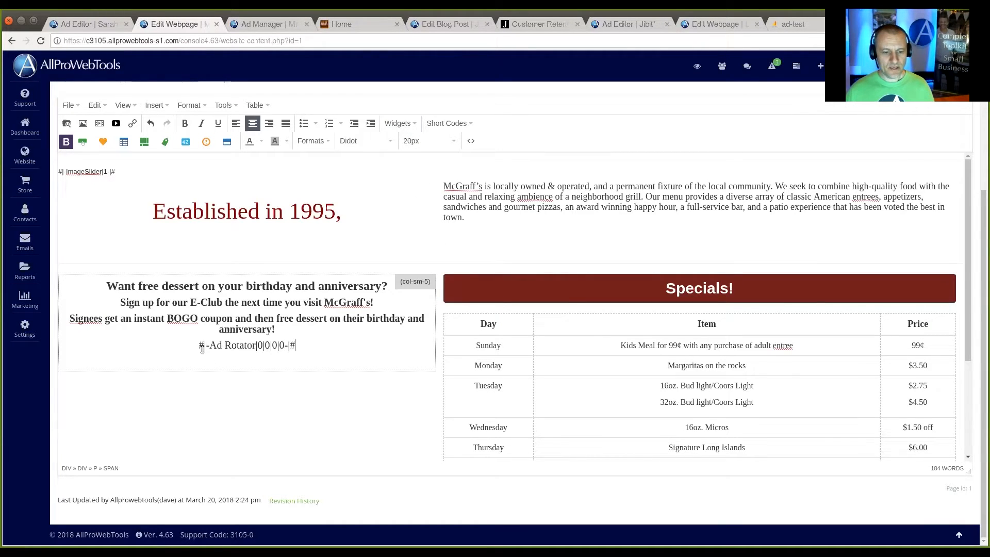
Step: Set the second and fourth values of the Ad Rotator code to 400, giving #|-Ad Rotator|0|400|0|400-|#
left_click(258, 345)
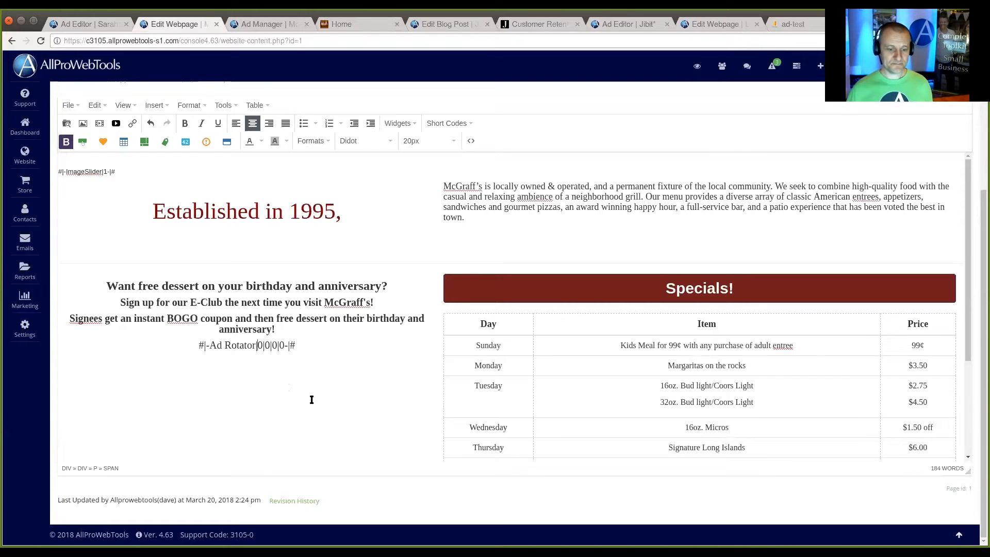
left_click(265, 346)
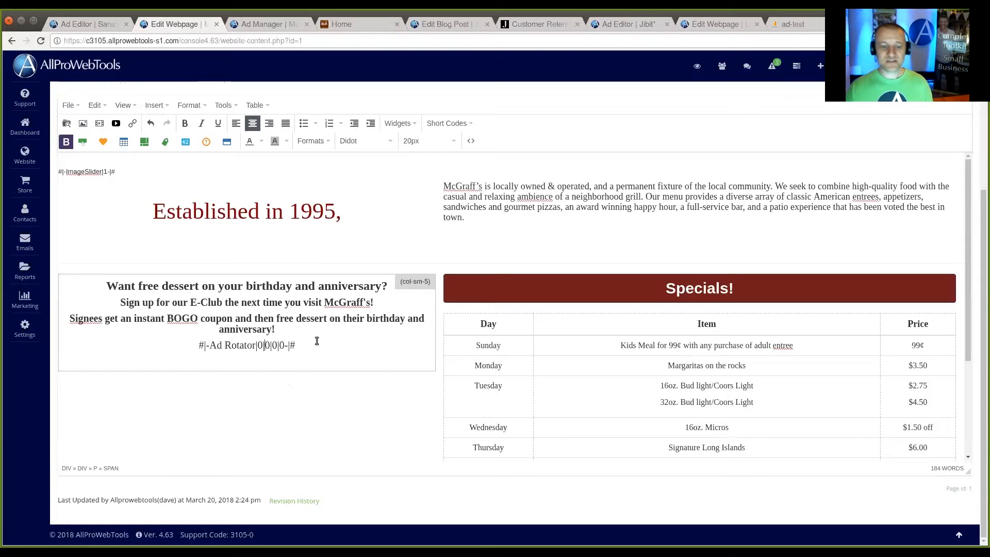
type("4")
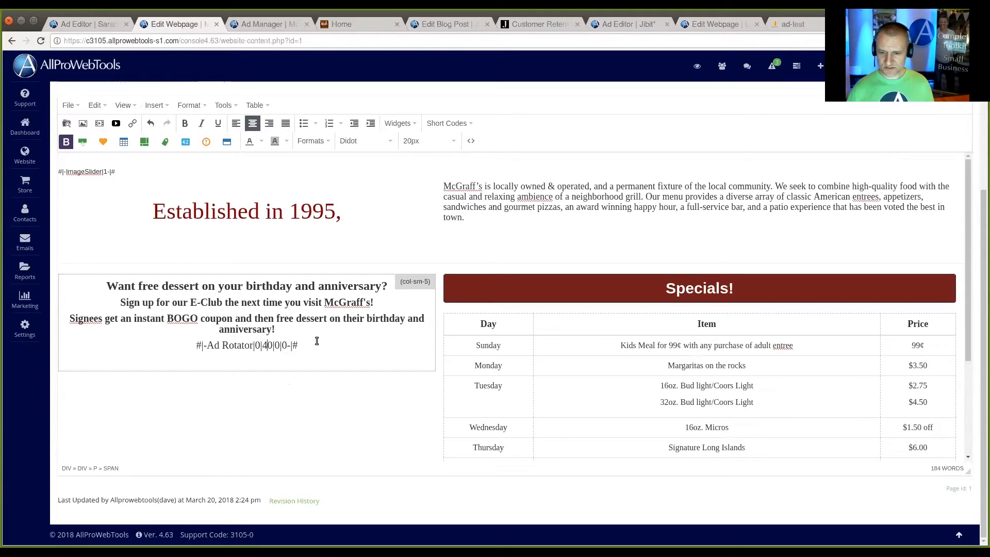
type("0")
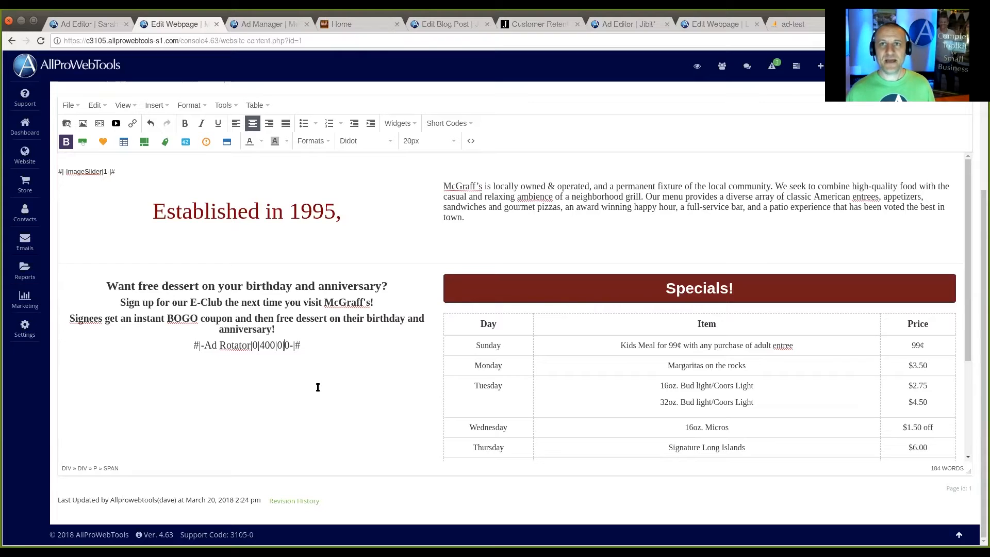
type("4")
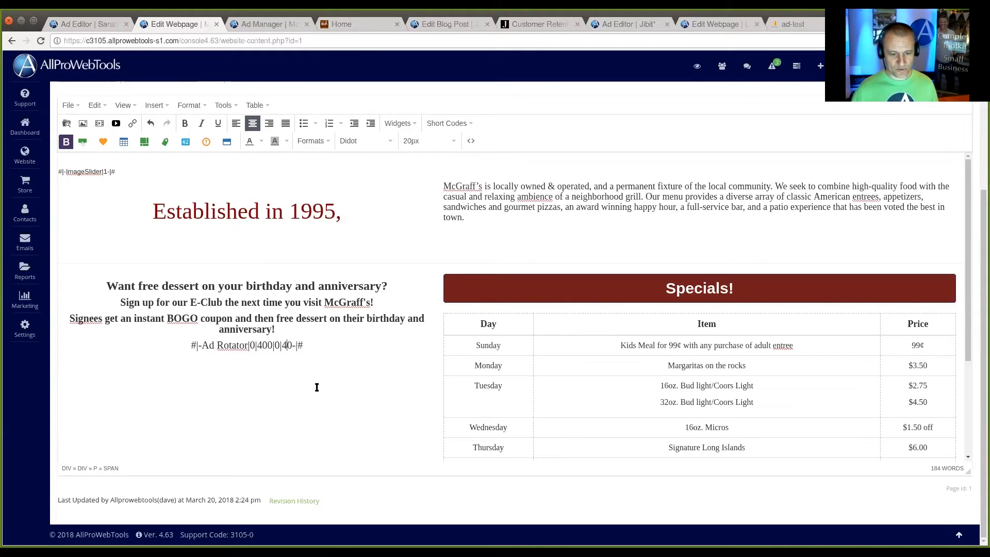
type("0")
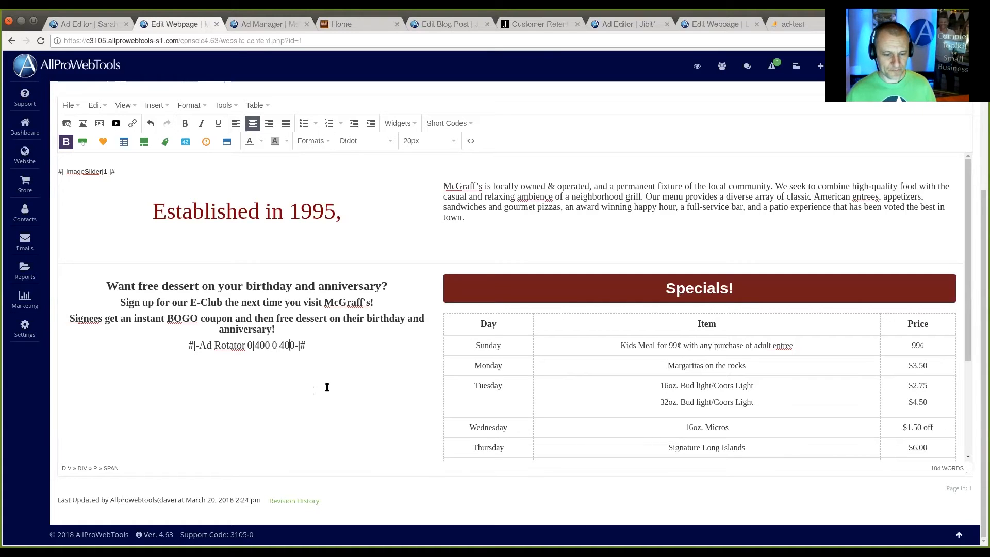
Step: Save the Home webpage and reload the live McGraff's American Grill home page to check the ad
scroll(857, 111, "up", 4)
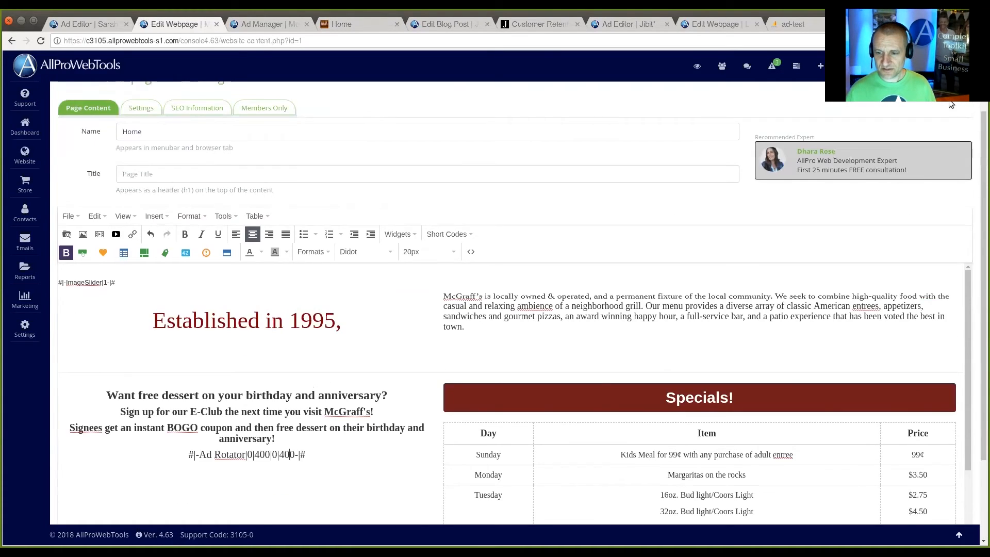
left_click(940, 153)
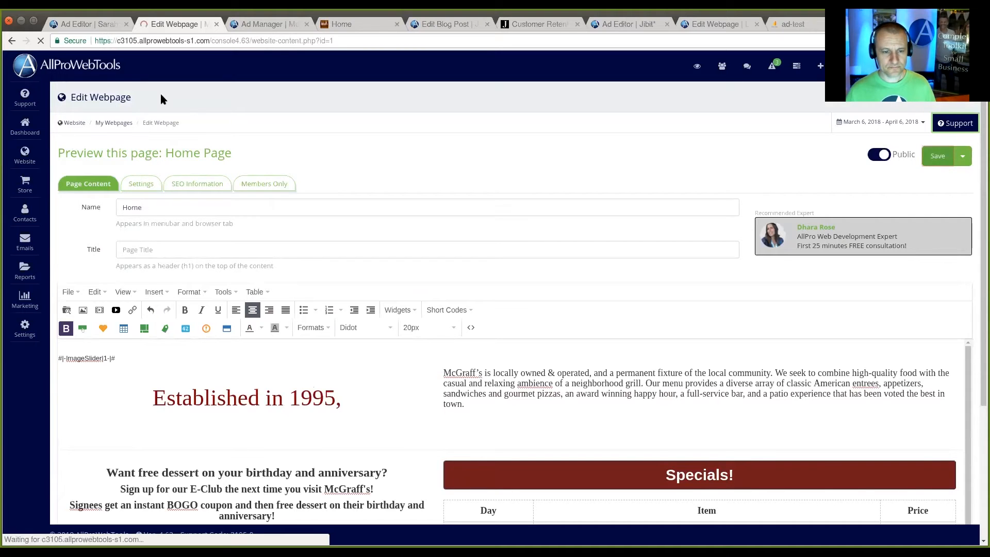
left_click(339, 24)
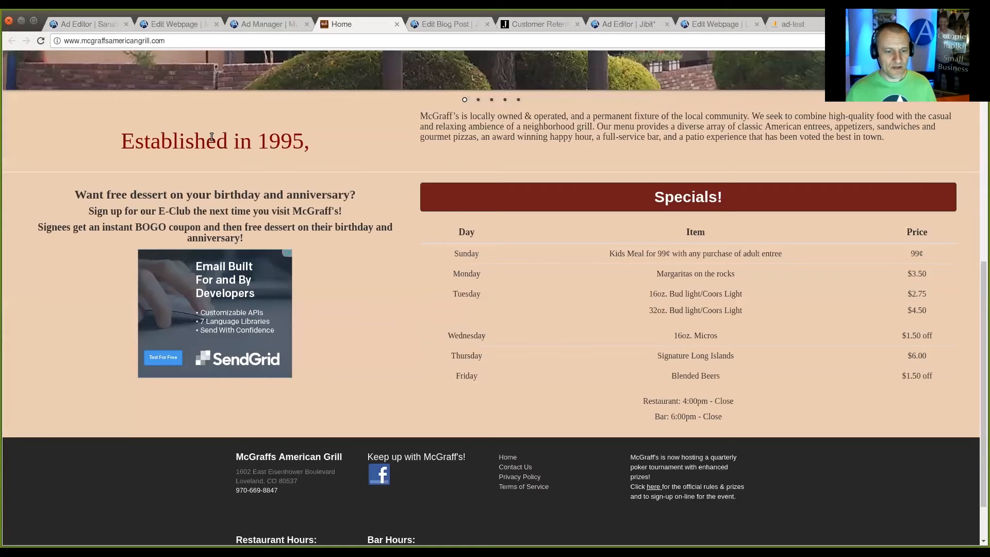
left_click(42, 41)
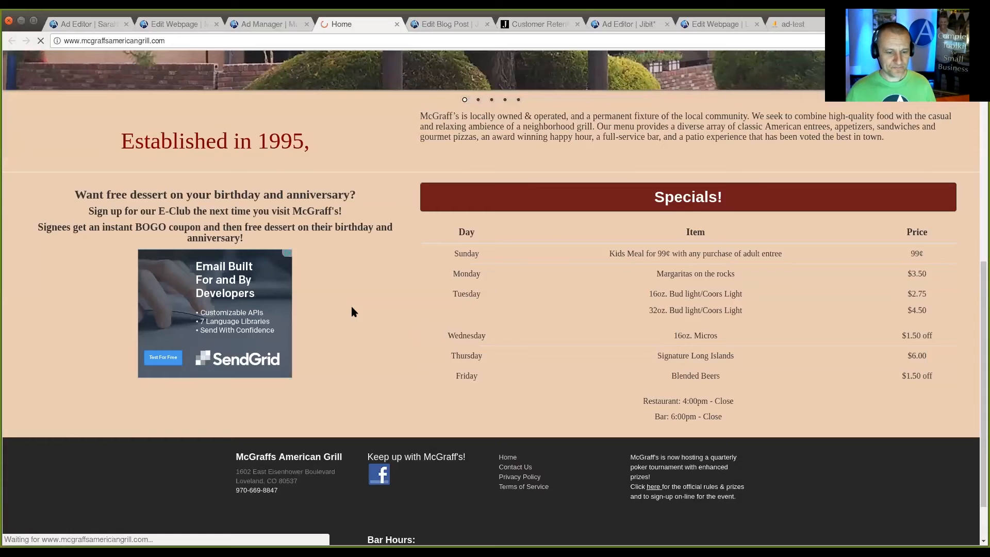